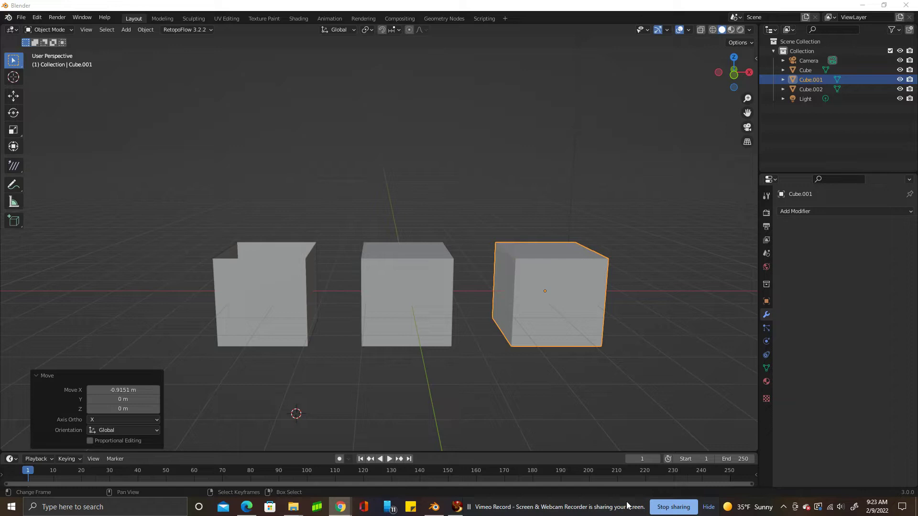
Step: Enable the Face Orientation overlay so the outer cubes show blue and Cube.001 shows red
{"action": "middle_click_drag", "start_coordinate": [533, 342], "coordinate": [501, 377]}
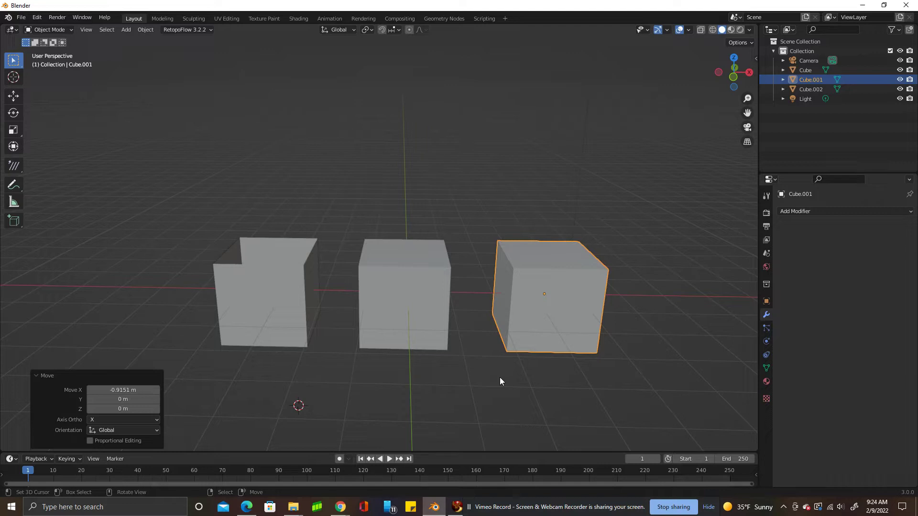
{"action": "left_click", "coordinate": [688, 30]}
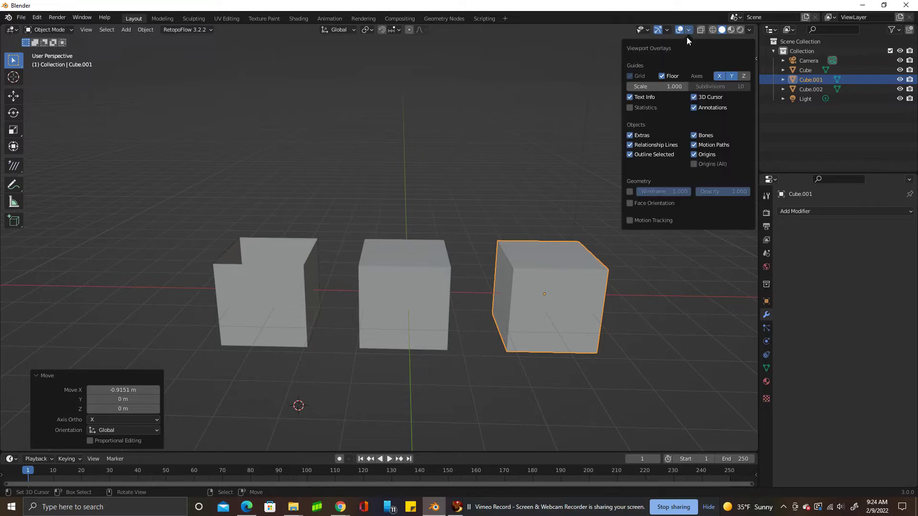
{"action": "left_click", "coordinate": [645, 203]}
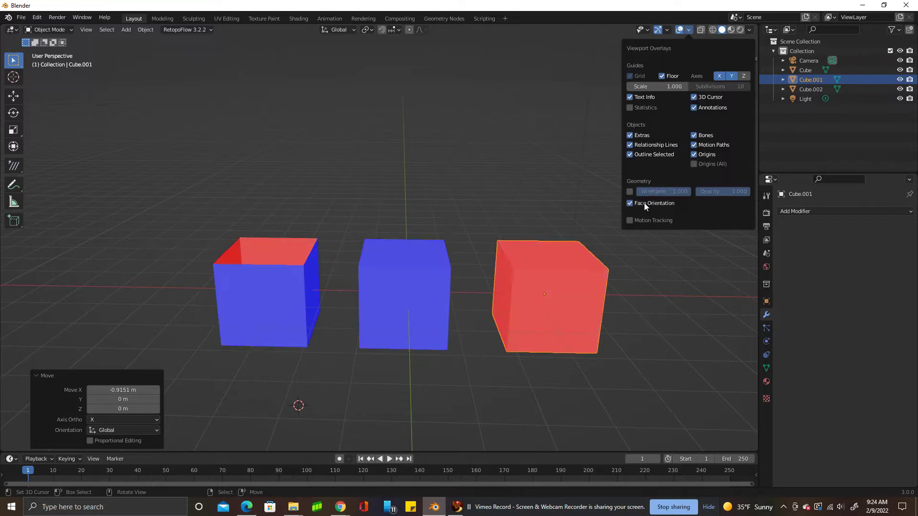
{"action": "left_click", "coordinate": [688, 30]}
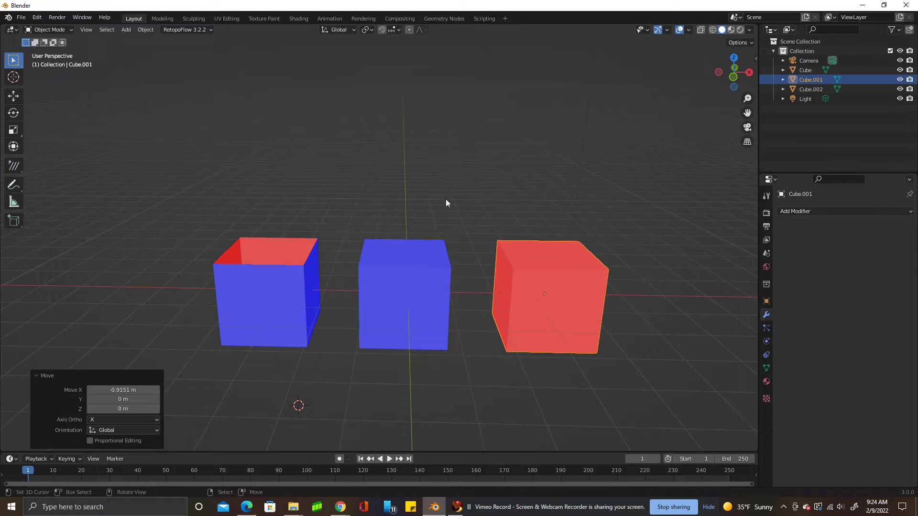
{"action": "scroll", "coordinate": [400, 316], "scroll_direction": "up", "scroll_amount": 1}
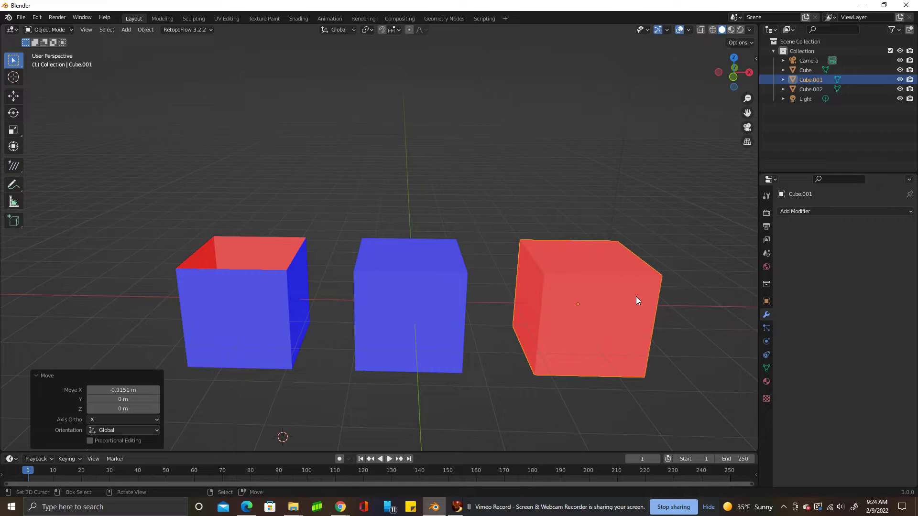
{"action": "scroll", "coordinate": [635, 301], "scroll_direction": "down", "scroll_amount": 2}
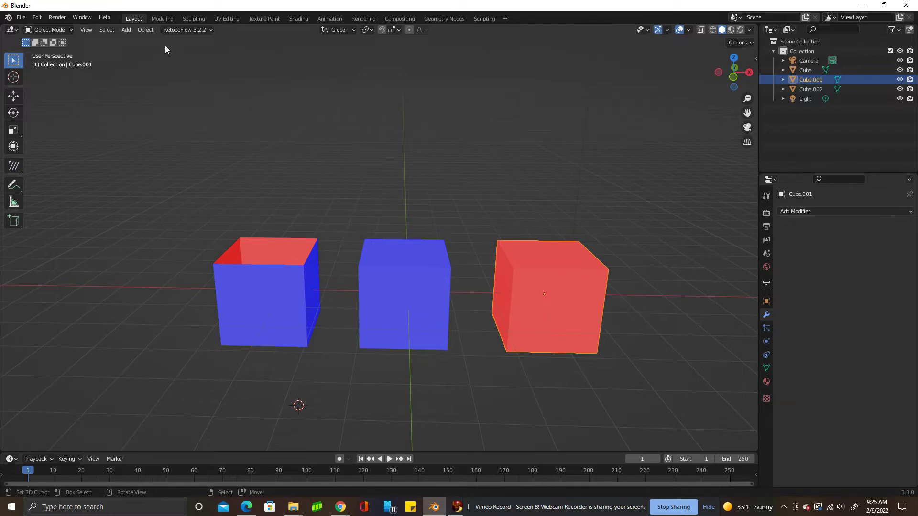
Step: Apply rotation and scale to the right cube, Cube.001
{"action": "left_click", "coordinate": [145, 30]}
{"action": "mouse_move", "coordinate": [165, 79]}
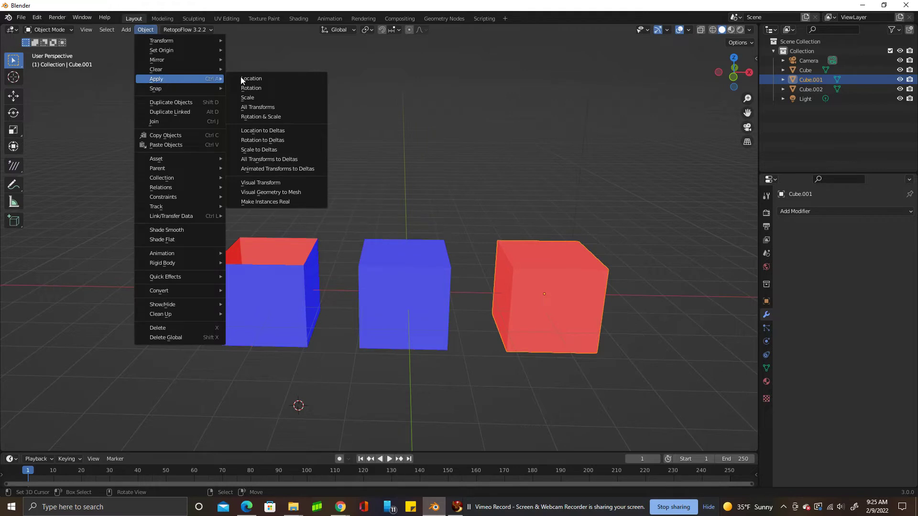
{"action": "left_click", "coordinate": [270, 118]}
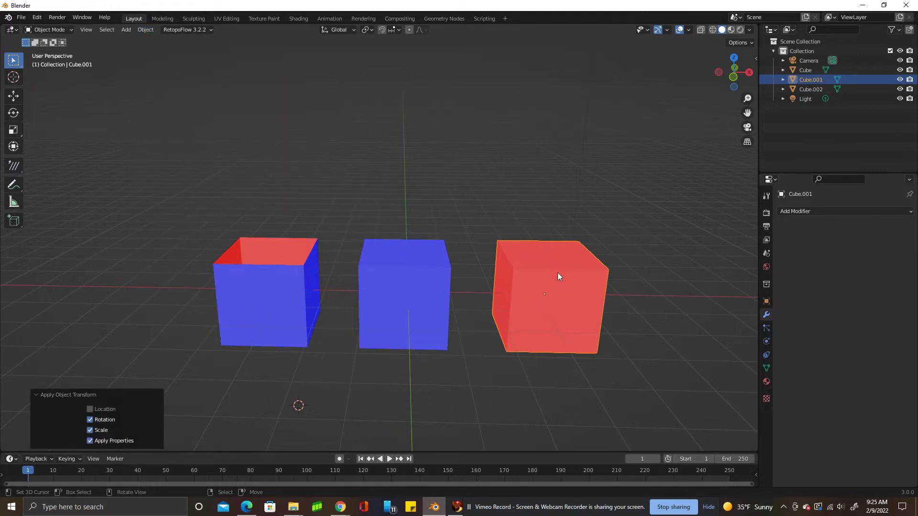
Step: In Edit Mode, select all faces and recalculate normals outward with Inside unchecked
{"action": "key", "text": "Tab"}
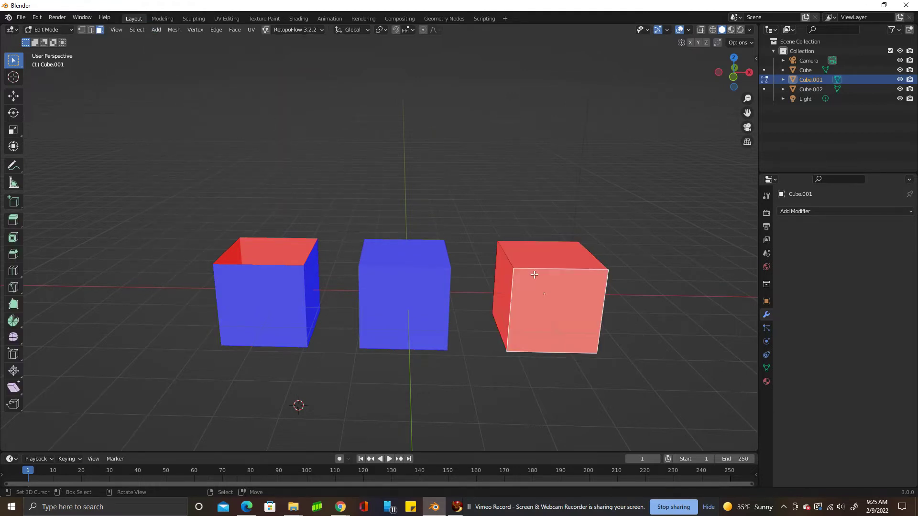
{"action": "key", "text": "a"}
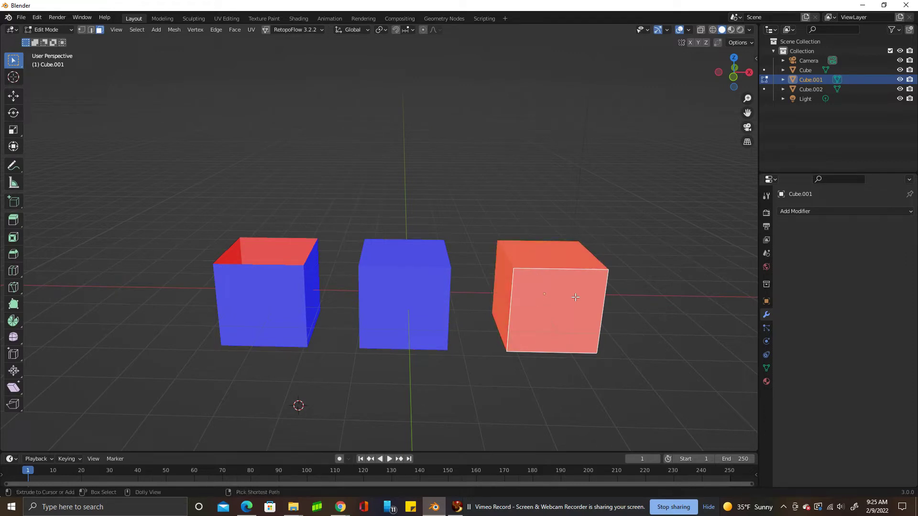
{"action": "key", "text": "ctrl+shift+n"}
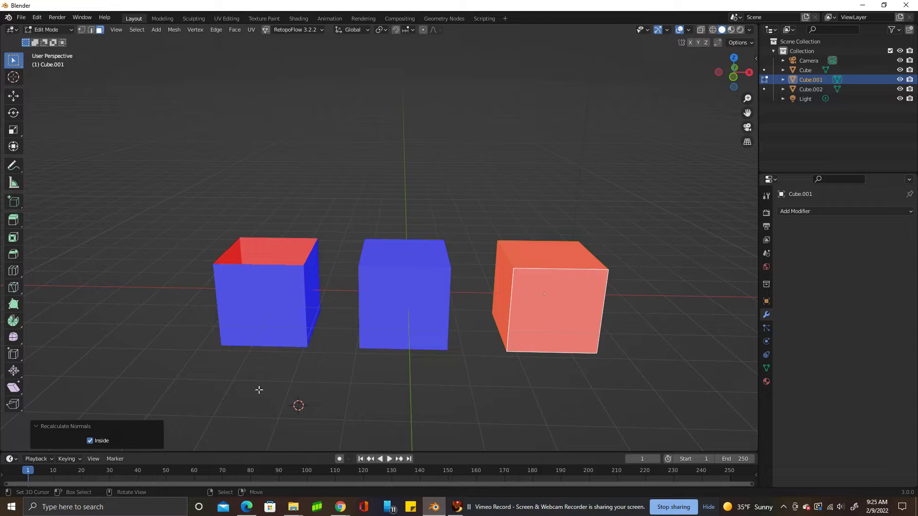
{"action": "left_click", "coordinate": [89, 441]}
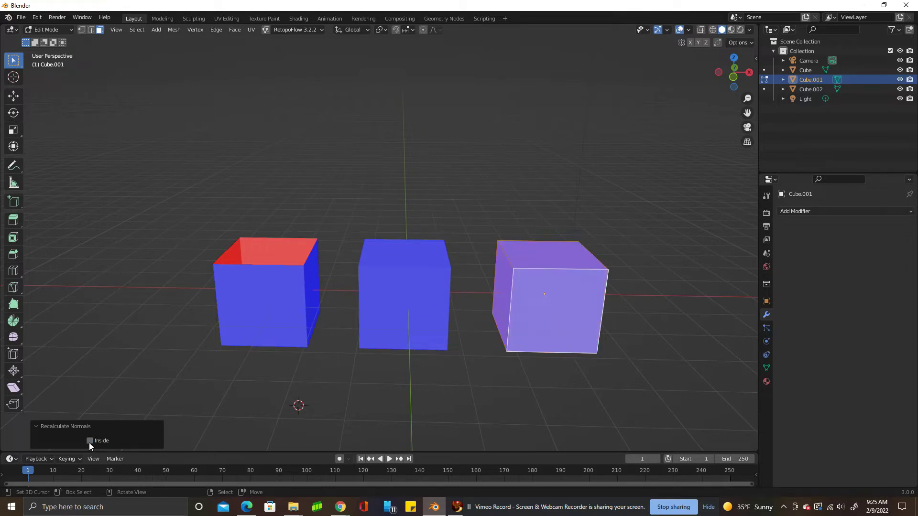
{"action": "middle_click_drag", "start_coordinate": [510, 370], "coordinate": [545, 372]}
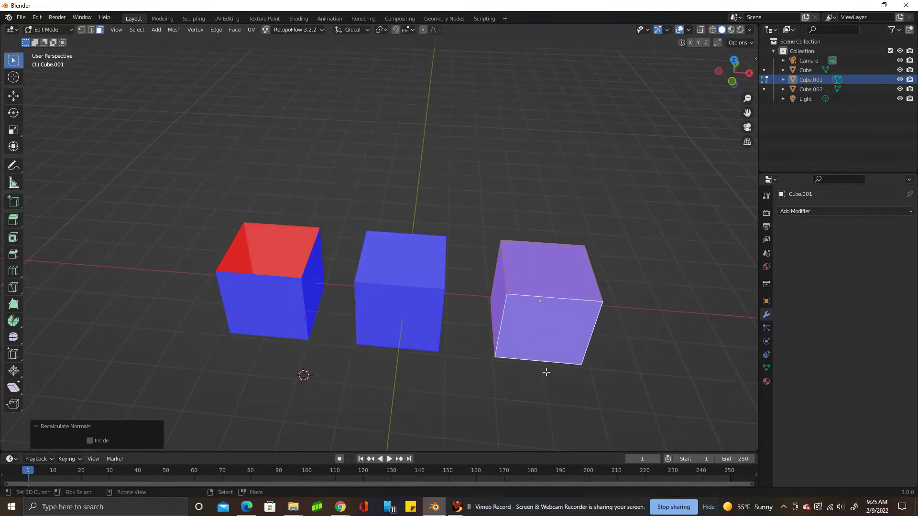
Step: Reset Inside, return to Object Mode, and reapply Cube.001's rotation and scale
{"action": "left_click", "coordinate": [93, 441]}
{"action": "left_click", "coordinate": [58, 29]}
{"action": "left_click", "coordinate": [52, 40]}
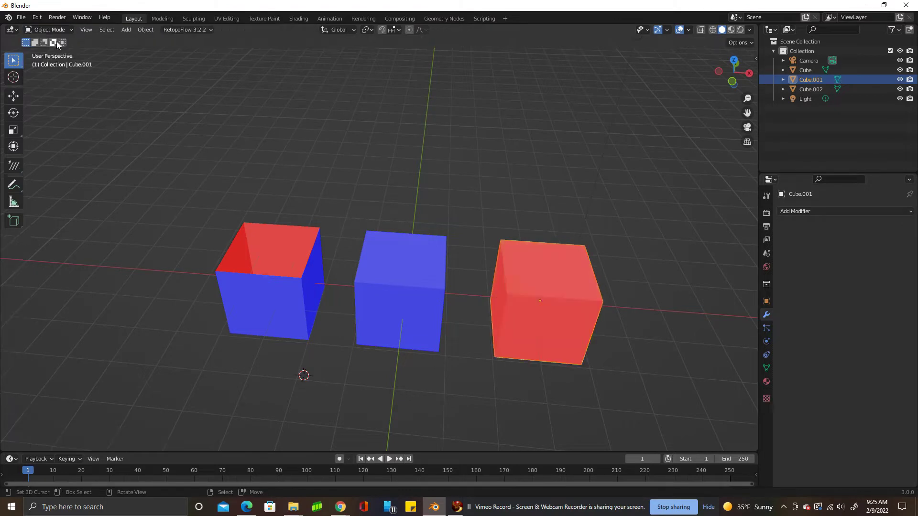
{"action": "left_click", "coordinate": [146, 29]}
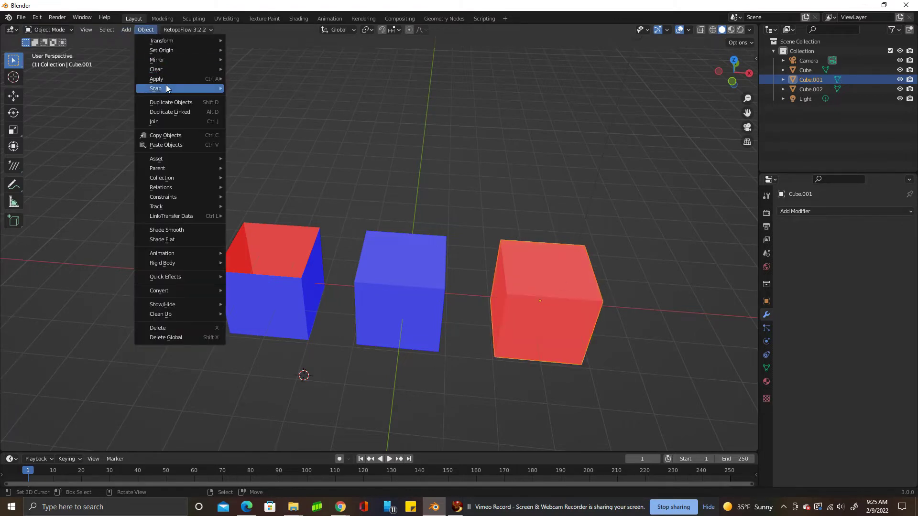
{"action": "mouse_move", "coordinate": [166, 80]}
{"action": "left_click", "coordinate": [269, 117]}
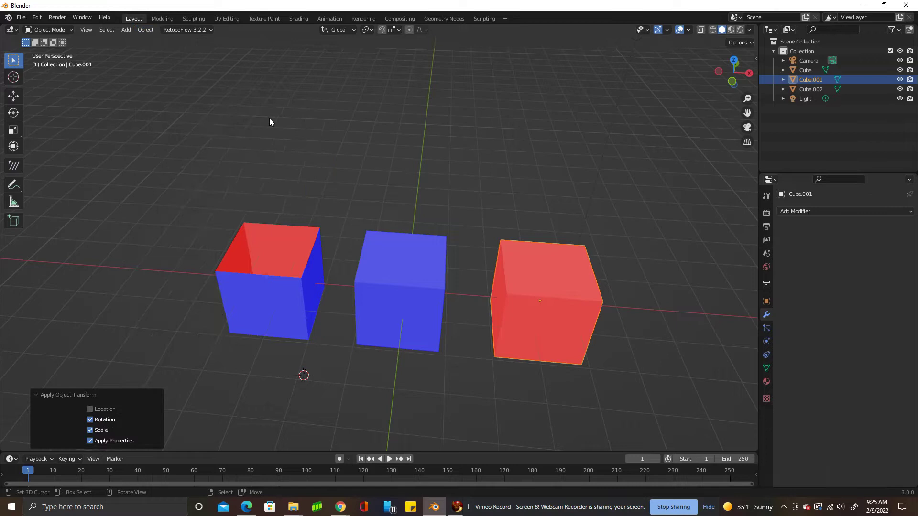
Step: Recalculate Cube.001's normals in Edit Mode with Inside unchecked so its faces show blue
{"action": "key", "text": "Tab"}
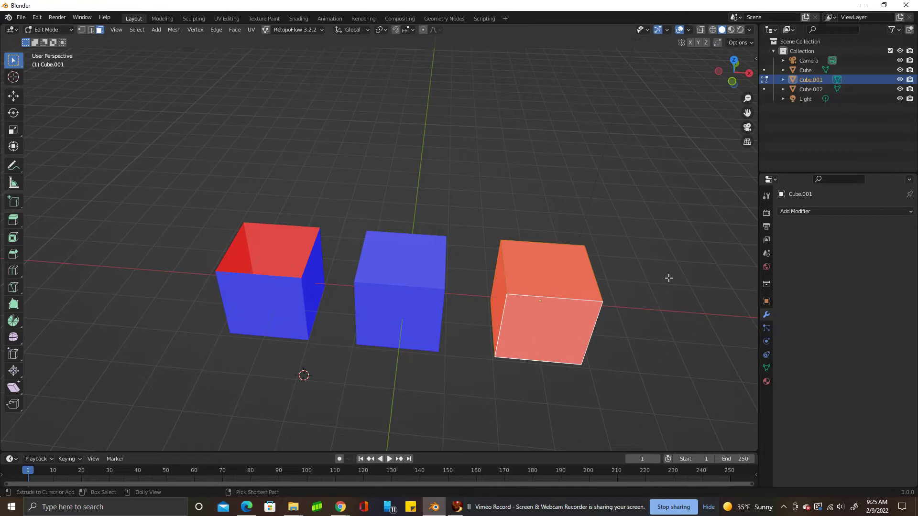
{"action": "key", "text": "ctrl+shift+n"}
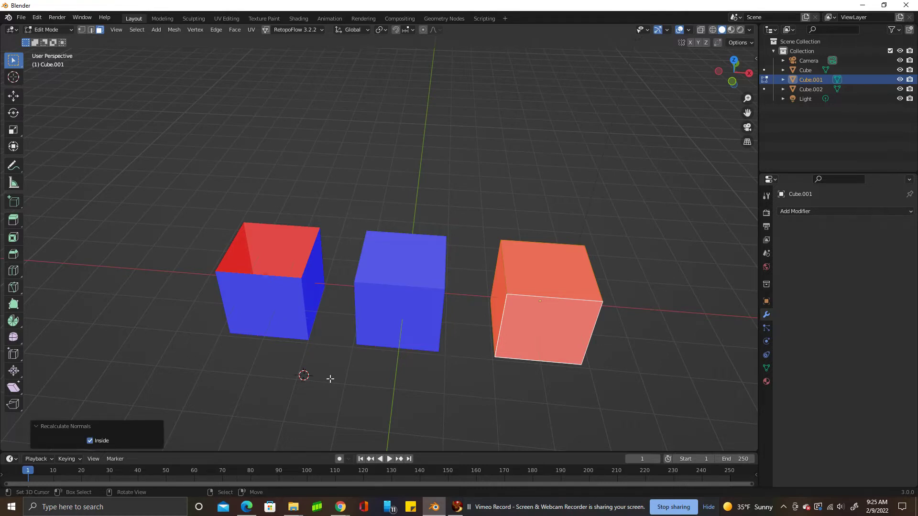
{"action": "left_click", "coordinate": [91, 440]}
{"action": "middle_click_drag", "start_coordinate": [649, 322], "coordinate": [697, 299]}
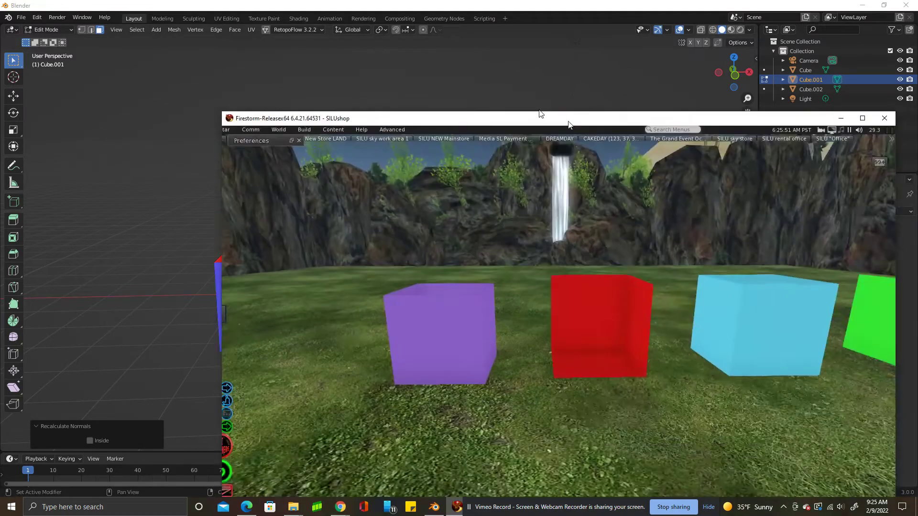
{"action": "left_click_drag", "start_coordinate": [564, 117], "coordinate": [456, 4]}
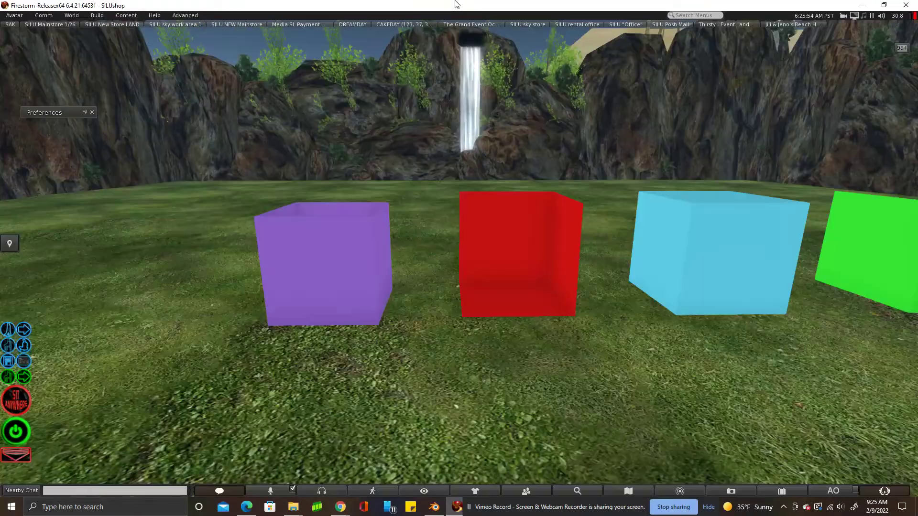
{"action": "left_click", "coordinate": [459, 258], "text": "alt"}
{"action": "scroll", "coordinate": [459, 259], "scroll_direction": "up", "scroll_amount": 3}
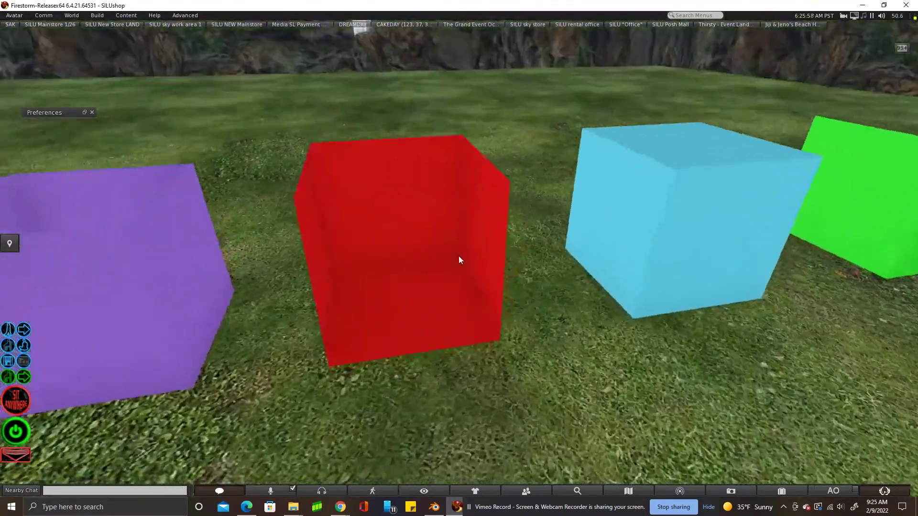
{"action": "key", "text": "Escape"}
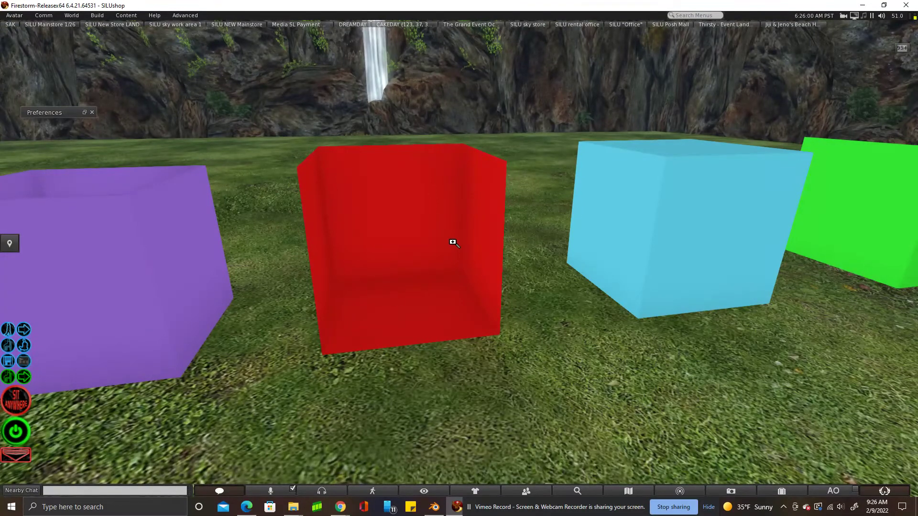
{"action": "left_click", "coordinate": [460, 258], "text": "alt"}
{"action": "scroll", "coordinate": [460, 259], "scroll_direction": "up", "scroll_amount": 4}
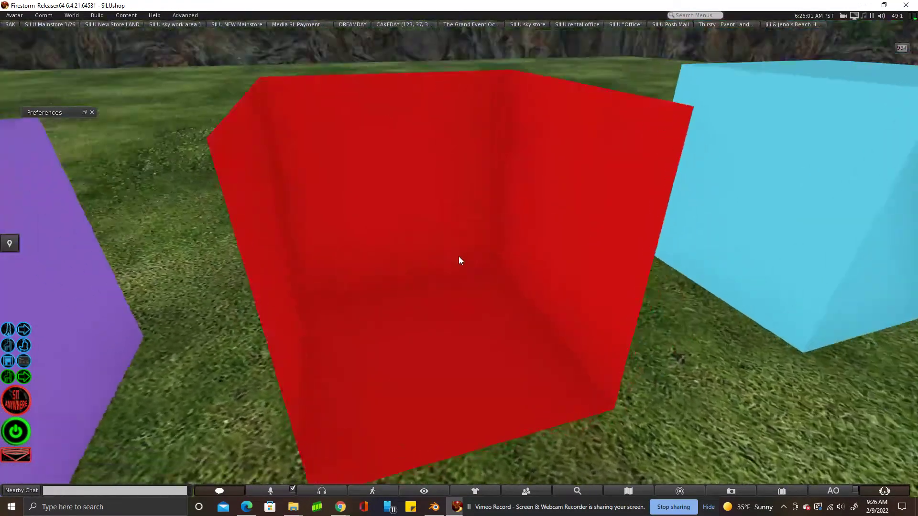
{"action": "left_click", "coordinate": [459, 260], "text": "alt"}
{"action": "scroll", "coordinate": [459, 261], "scroll_direction": "up", "scroll_amount": 4}
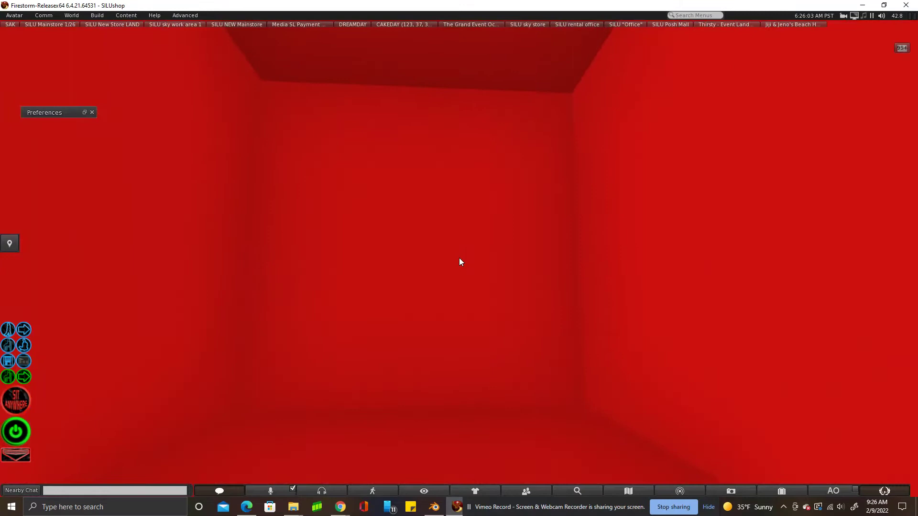
{"action": "mouse_move", "coordinate": [460, 262]}
{"action": "left_mouse_down", "text": "alt"}
{"action": "mouse_move", "coordinate": [452, 255]}
{"action": "mouse_move", "coordinate": [462, 257]}
{"action": "mouse_move", "coordinate": [453, 268]}
{"action": "mouse_move", "coordinate": [459, 260]}
{"action": "left_mouse_up", "text": "alt"}
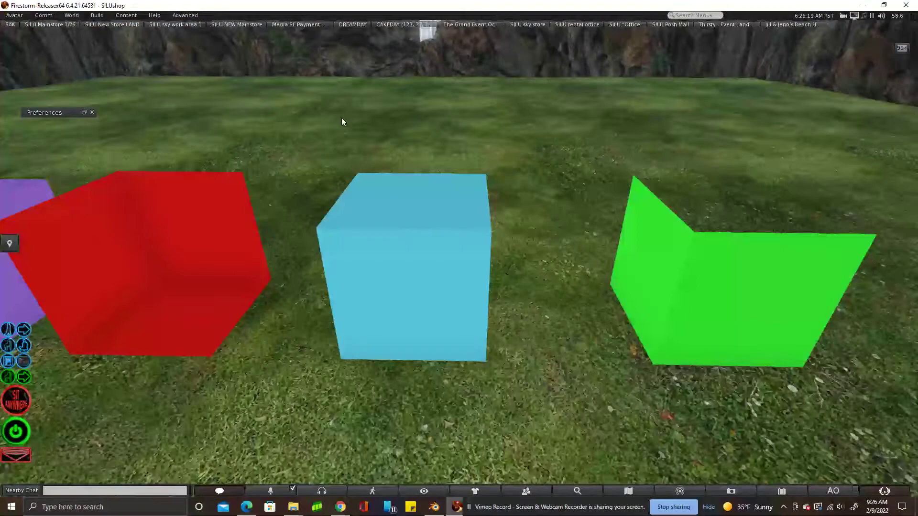
{"action": "left_click_drag", "start_coordinate": [663, 262], "coordinate": [458, 267], "text": "alt"}
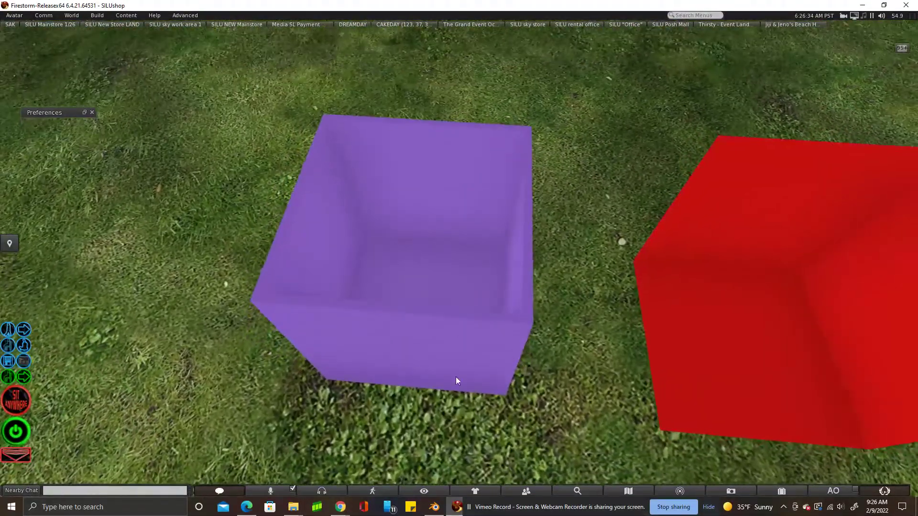
{"action": "left_click_drag", "start_coordinate": [428, 325], "coordinate": [459, 258], "text": "alt"}
{"action": "key", "text": "Escape"}
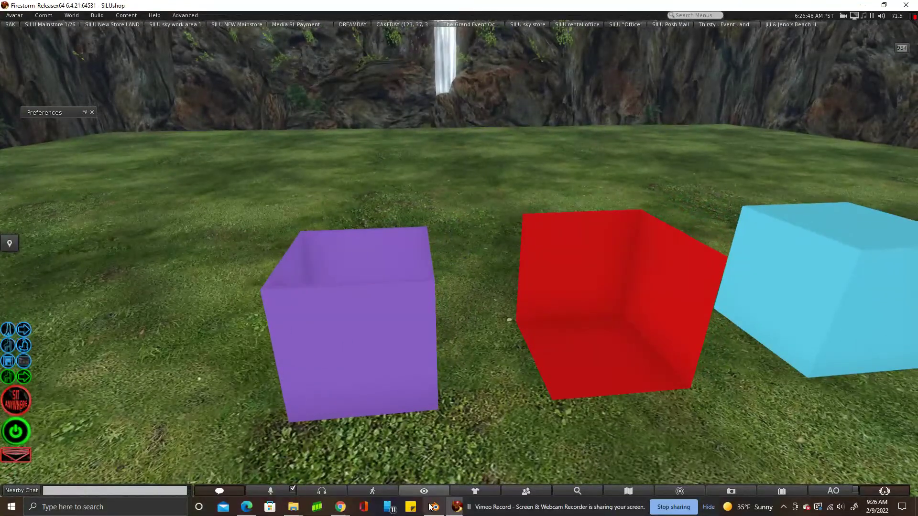
{"action": "left_click_drag", "start_coordinate": [517, 513], "coordinate": [545, 514]}
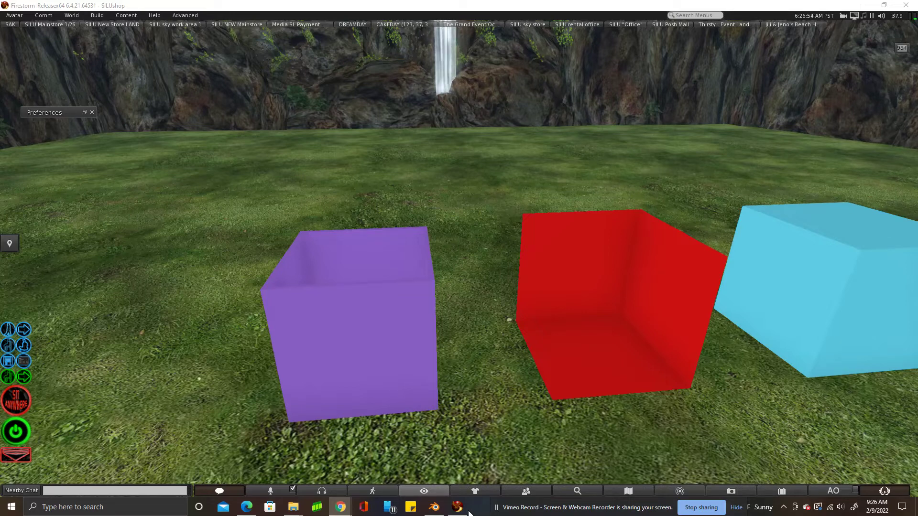
{"action": "mouse_move", "coordinate": [467, 513]}
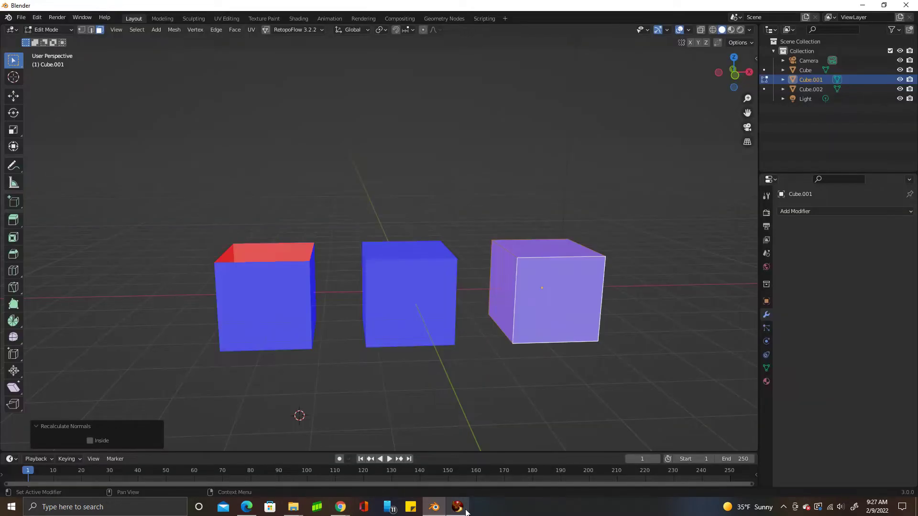
Step: Switch to Object Mode and select the open-topped Cube.002 on the left
{"action": "scroll", "coordinate": [311, 242], "scroll_direction": "up", "scroll_amount": 3}
{"action": "left_click", "coordinate": [55, 31]}
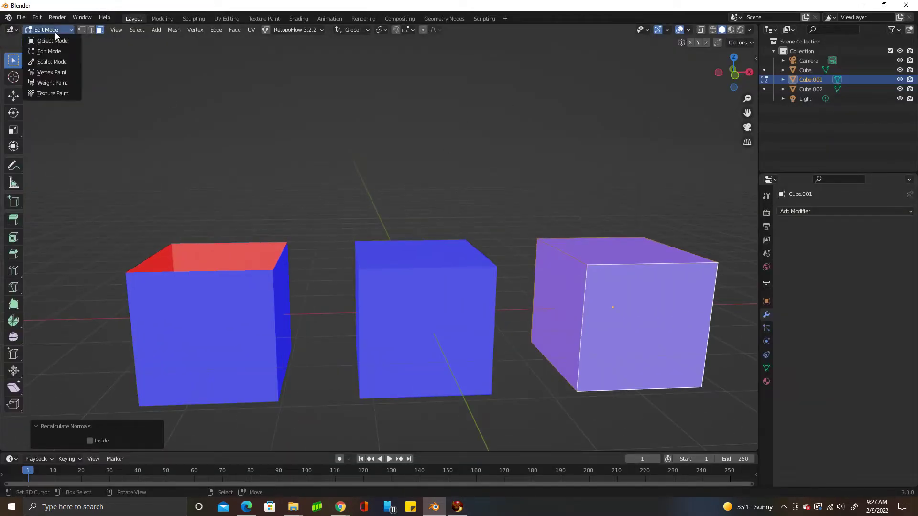
{"action": "left_click", "coordinate": [52, 41]}
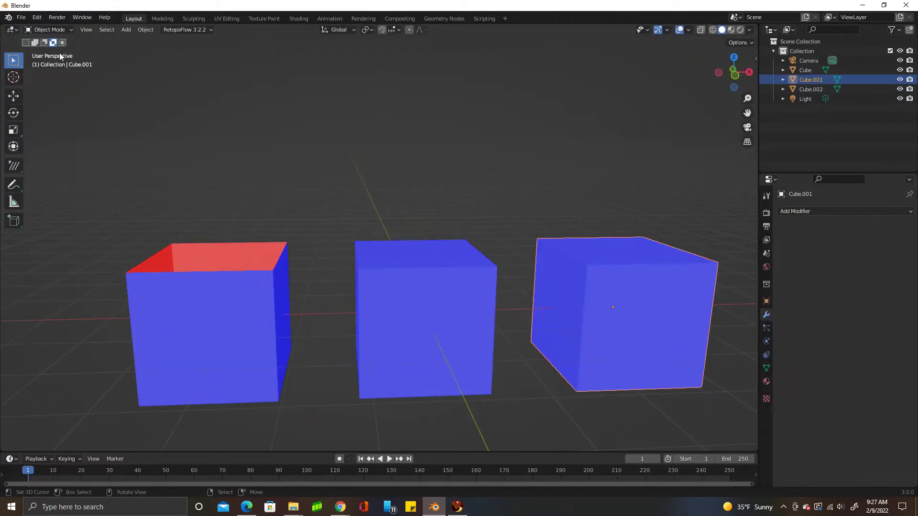
{"action": "left_click", "coordinate": [230, 273]}
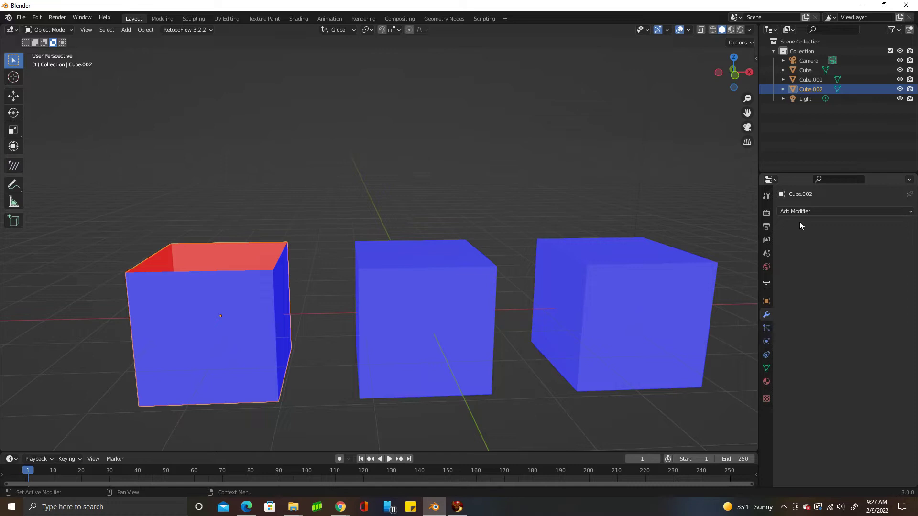
Step: Add a Solidify modifier to Cube.002 and zoom in on the box
{"action": "left_click", "coordinate": [820, 212]}
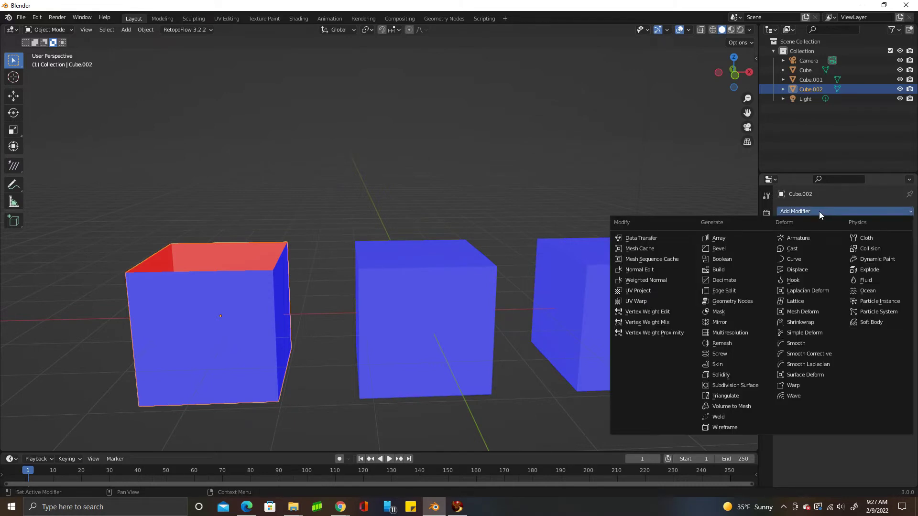
{"action": "left_click", "coordinate": [716, 377]}
{"action": "scroll", "coordinate": [257, 288], "scroll_direction": "up", "scroll_amount": 3}
{"action": "middle_click_drag", "start_coordinate": [225, 283], "coordinate": [739, 58]}
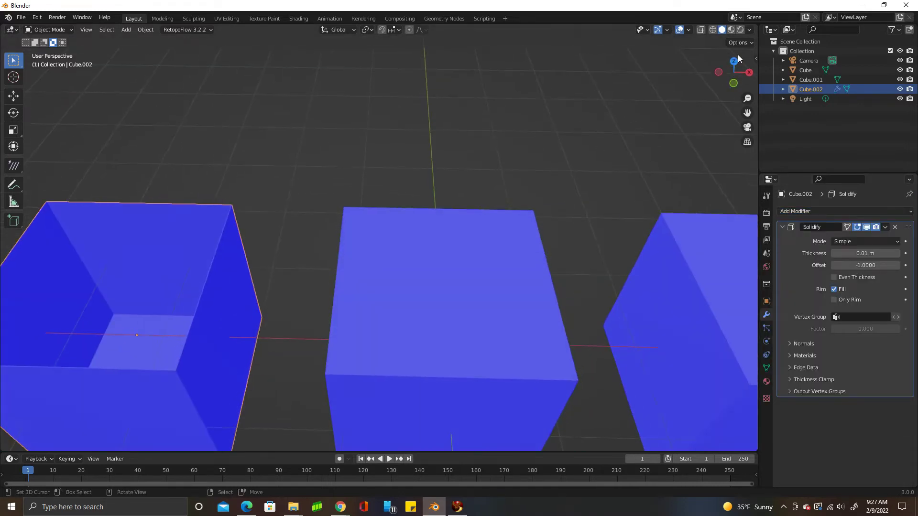
Step: Turn off the Face Orientation overlay and centre the view on the open box
{"action": "left_click", "coordinate": [691, 29]}
{"action": "left_click", "coordinate": [631, 203]}
{"action": "middle_click_drag", "start_coordinate": [206, 298], "coordinate": [446, 246], "text": "shift"}
{"action": "scroll", "coordinate": [448, 246], "scroll_direction": "up", "scroll_amount": 3}
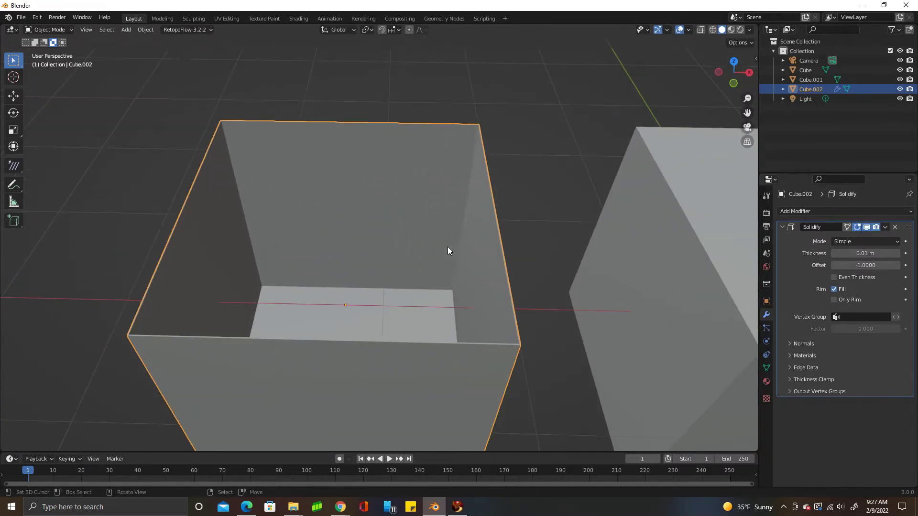
Step: Increase the Solidify thickness on Cube.002 to 0.17 m
{"action": "mouse_move", "coordinate": [867, 253]}
{"action": "left_mouse_down"}
{"action": "mouse_move", "coordinate": [889, 254]}
{"action": "mouse_move", "coordinate": [873, 257]}
{"action": "mouse_move", "coordinate": [870, 248]}
{"action": "left_mouse_up"}
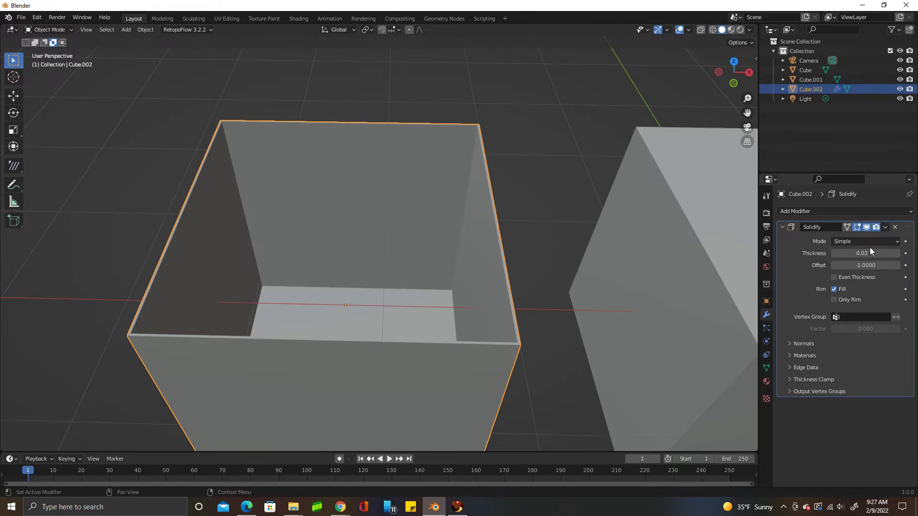
{"action": "left_click_drag", "start_coordinate": [871, 248], "coordinate": [870, 248]}
{"action": "left_click_drag", "start_coordinate": [864, 253], "coordinate": [871, 254]}
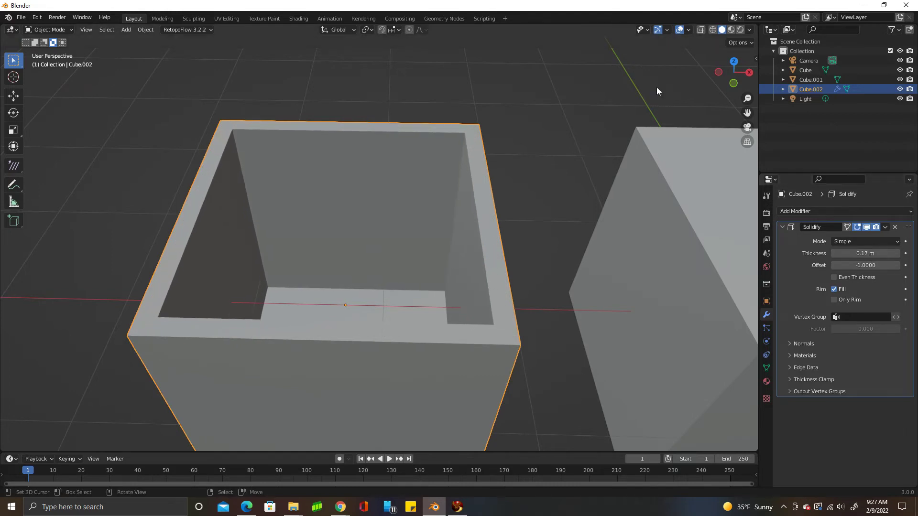
Step: Re-enable the Face Orientation overlay and orbit to look down into the open box
{"action": "left_click", "coordinate": [688, 30]}
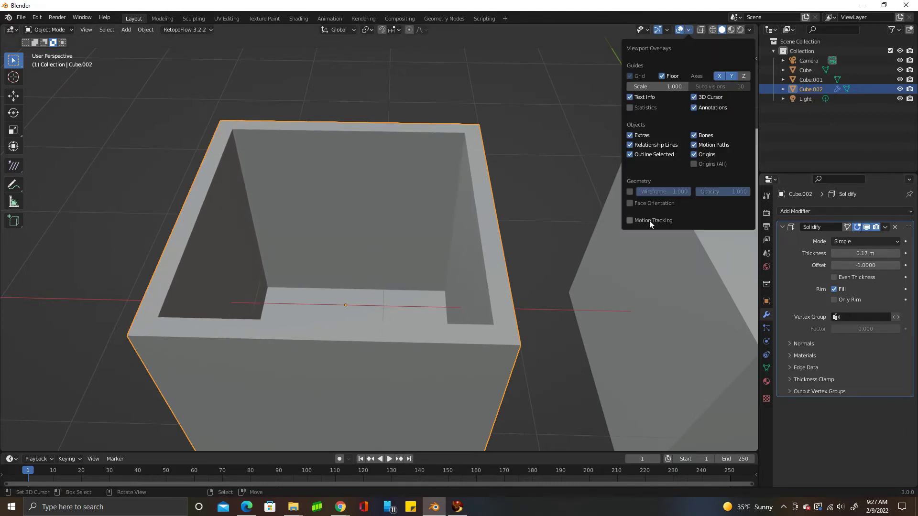
{"action": "left_click", "coordinate": [650, 204]}
{"action": "middle_click_drag", "start_coordinate": [505, 302], "coordinate": [457, 332]}
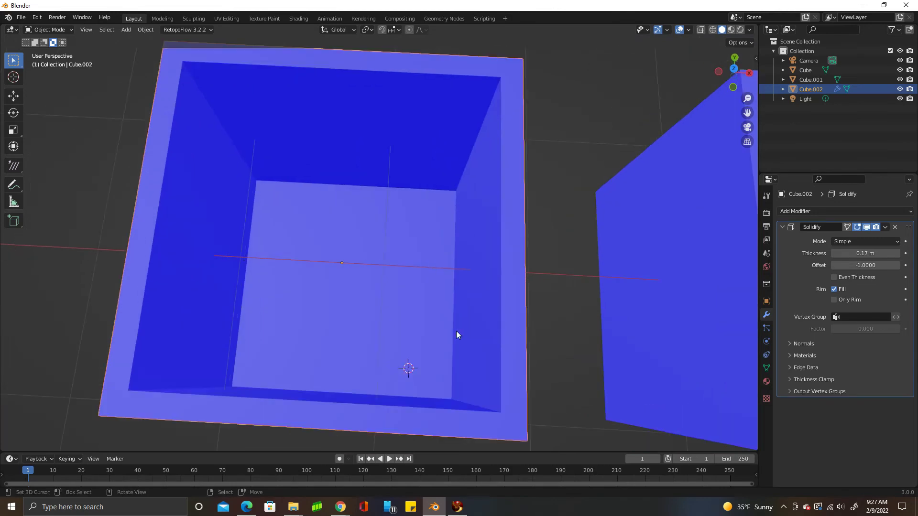
{"action": "scroll", "coordinate": [403, 311], "scroll_direction": "down", "scroll_amount": 4}
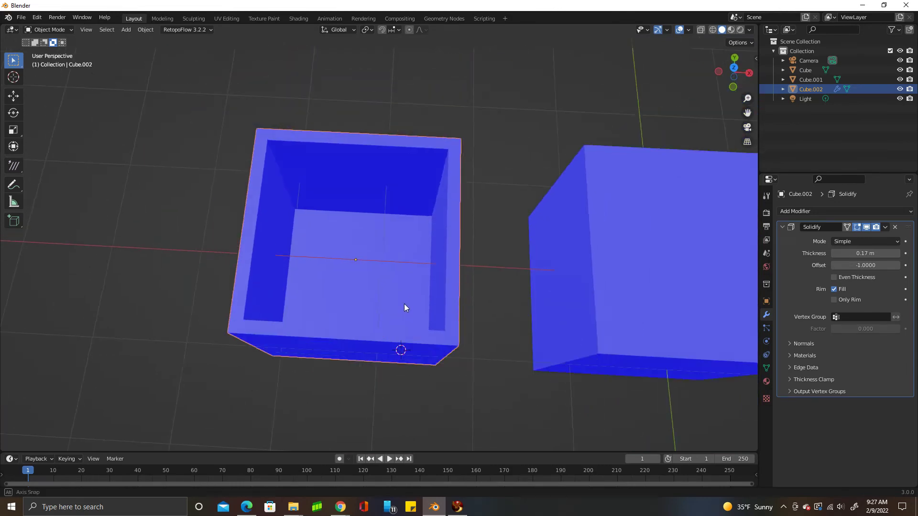
Step: Tilt and zoom around the hollow box to check its walls are blue inside and out
{"action": "middle_click_drag", "start_coordinate": [404, 307], "coordinate": [447, 242]}
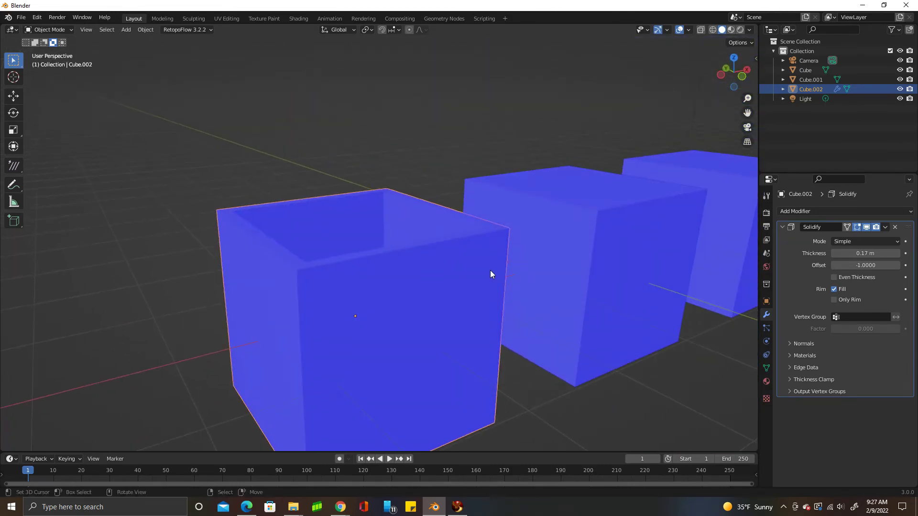
{"action": "scroll", "coordinate": [531, 337], "scroll_direction": "up", "scroll_amount": 3}
{"action": "scroll", "coordinate": [542, 330], "scroll_direction": "up", "scroll_amount": 5}
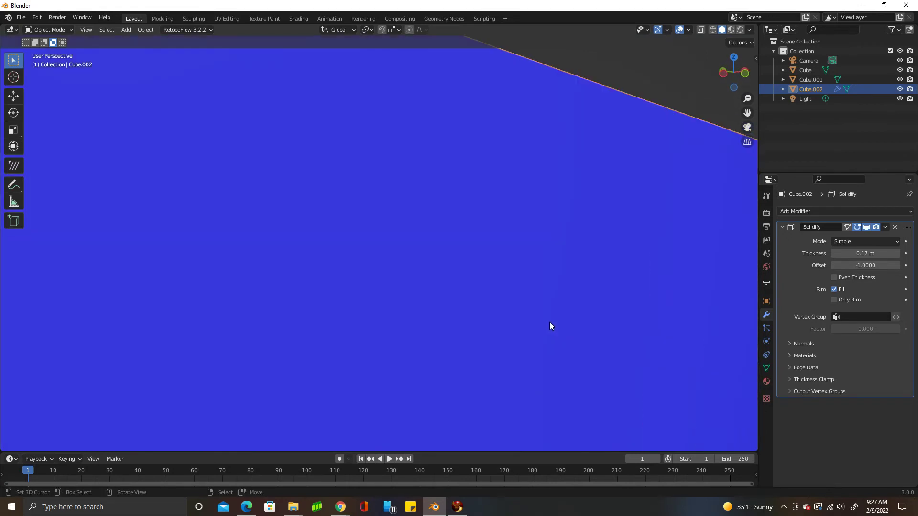
{"action": "scroll", "coordinate": [549, 325], "scroll_direction": "up", "scroll_amount": 2}
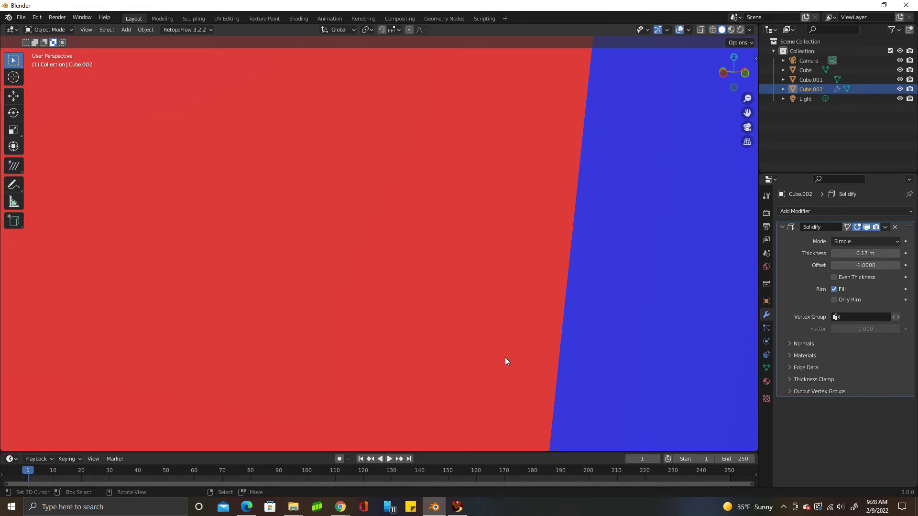
{"action": "scroll", "coordinate": [504, 354], "scroll_direction": "down", "scroll_amount": 5}
{"action": "middle_click_drag", "start_coordinate": [489, 328], "coordinate": [441, 299]}
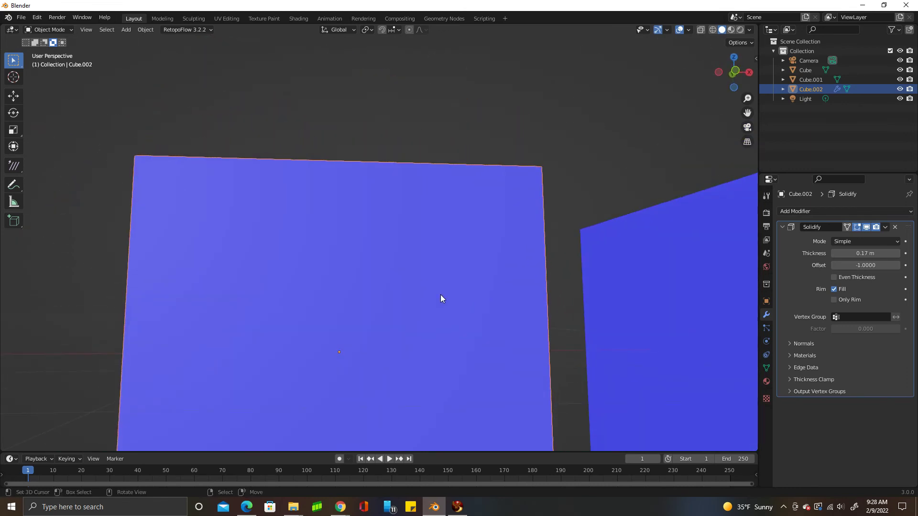